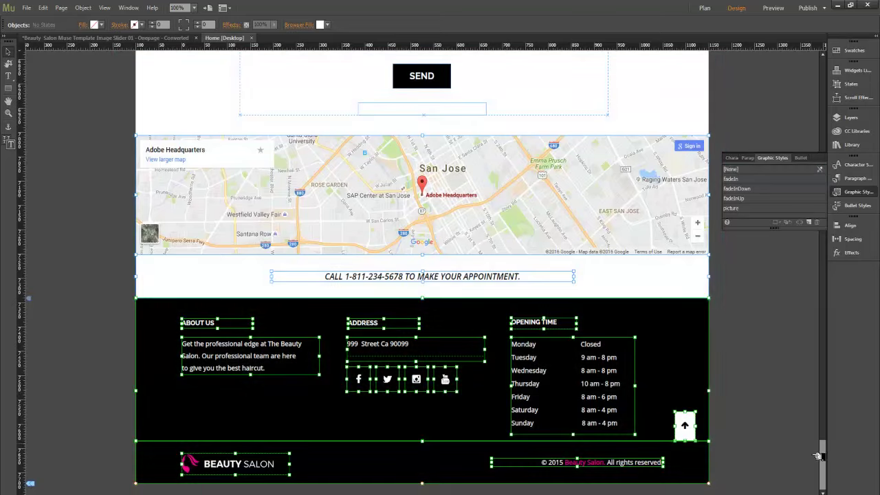
Set the Y position of the selected menu bar and the page content below it to 120.
{"action": "scroll", "coordinate": [819, 457], "scroll_direction": "up", "scroll_amount": 10}
{"action": "scroll", "coordinate": [810, 305], "scroll_direction": "up", "scroll_amount": 15}
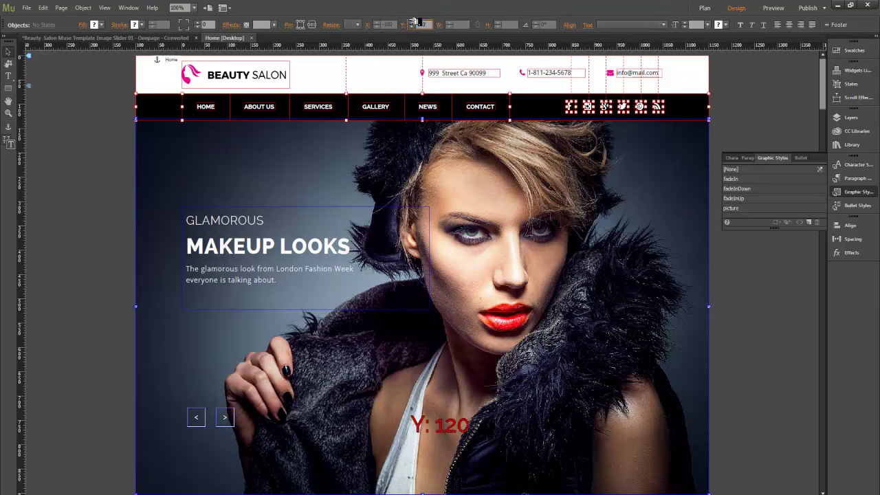
{"action": "key", "text": "Return"}
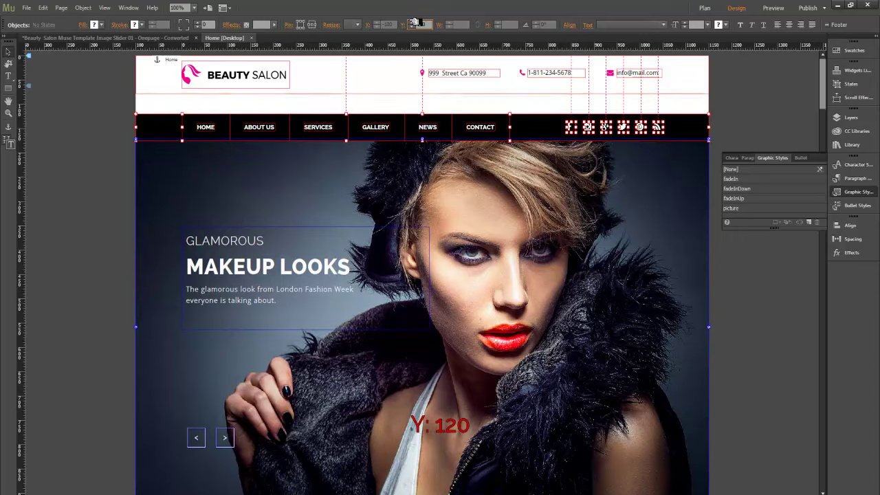
Stretch the white header rectangle to a height of 120 and lower the logo to Y 32.
{"action": "left_click", "coordinate": [413, 86]}
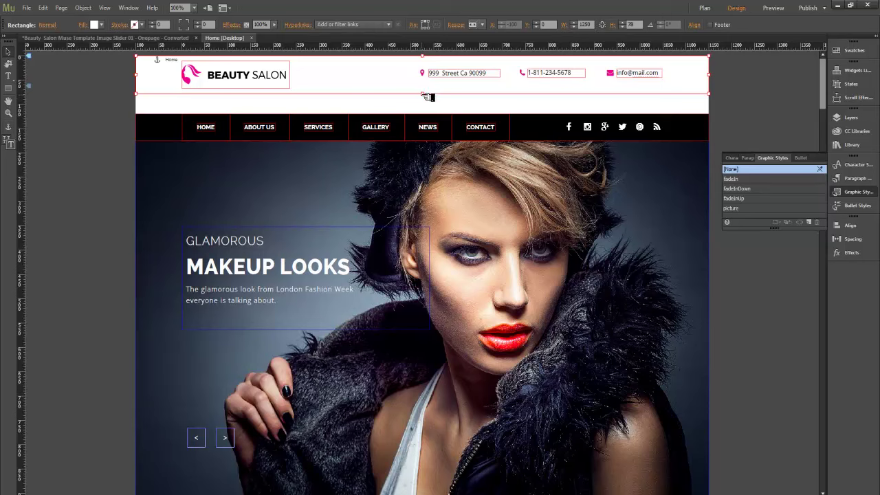
{"action": "left_click_drag", "start_coordinate": [427, 101], "coordinate": [427, 115]}
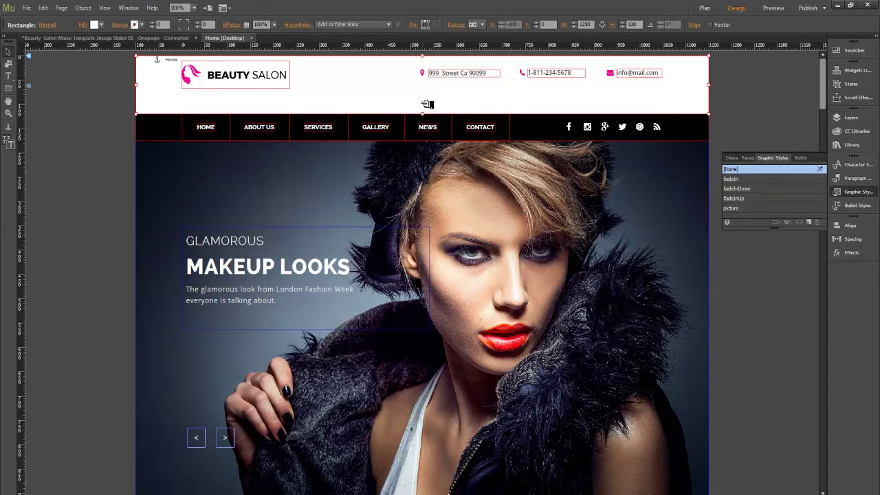
{"action": "left_click", "coordinate": [236, 79]}
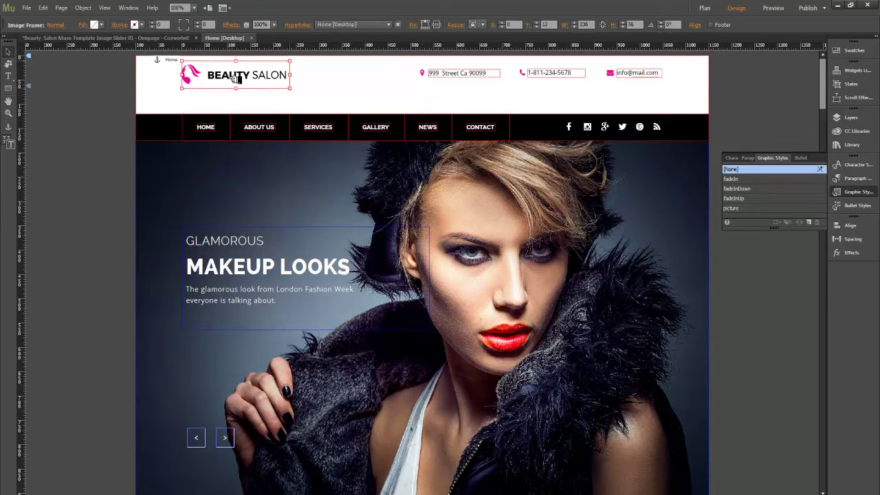
{"action": "key", "text": "shift+Down"}
{"action": "key", "text": "shift+Down"}
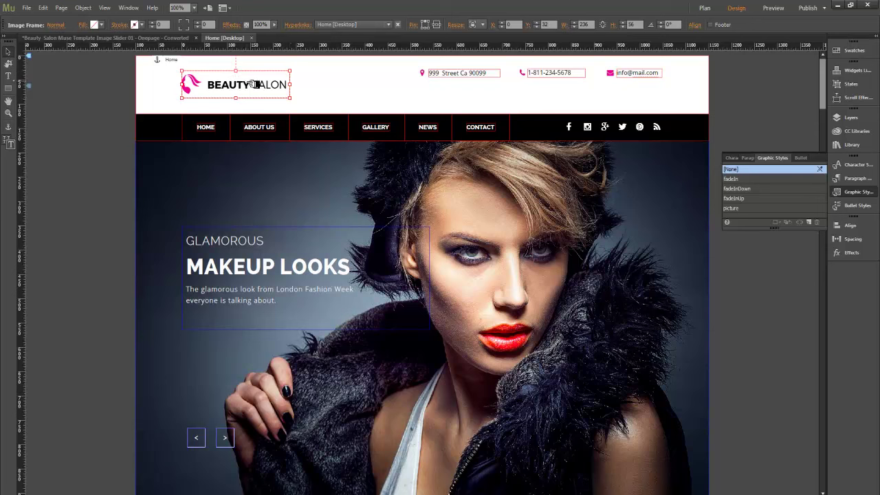
Move the header's address text and its location icon about 30 px left and 10 px up.
{"action": "left_click", "coordinate": [433, 73]}
{"action": "left_click_drag", "start_coordinate": [433, 73], "coordinate": [459, 72]}
{"action": "key", "text": "shift+Left"}
{"action": "key", "text": "shift+Left"}
{"action": "key", "text": "shift+Left"}
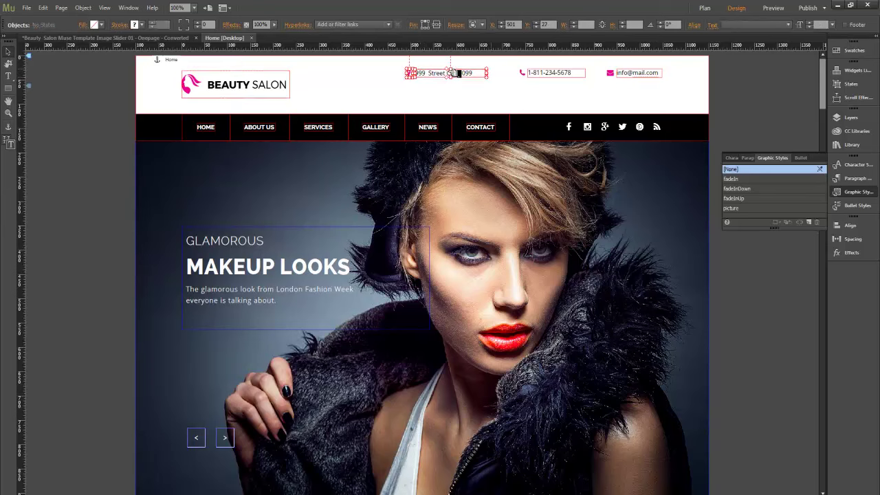
Move the phone text and its icon beneath the address line, at X 493, Y 47.
{"action": "left_click", "coordinate": [524, 72]}
{"action": "left_click", "coordinate": [548, 73]}
{"action": "key", "text": "shift+Down"}
{"action": "key", "text": "shift+Down"}
{"action": "key", "text": "shift+Left"}
{"action": "key", "text": "shift+Left"}
{"action": "key", "text": "shift+Left"}
{"action": "key", "text": "shift+Left"}
{"action": "key", "text": "shift+Left"}
{"action": "key", "text": "shift+Left"}
{"action": "key", "text": "shift+Left"}
{"action": "key", "text": "shift+Left"}
{"action": "key", "text": "shift+Left"}
{"action": "key", "text": "shift+Left"}
{"action": "key", "text": "shift+Left"}
{"action": "key", "text": "shift+Left"}
{"action": "key", "text": "shift+Left"}
{"action": "key", "text": "shift+Left"}
{"action": "key", "text": "shift+Left"}
{"action": "key", "text": "shift+Left"}
{"action": "key", "text": "shift+Left"}
{"action": "key", "text": "shift+Left"}
{"action": "key", "text": "shift+Left"}
{"action": "key", "text": "shift+Left"}
{"action": "key", "text": "shift+Left"}
{"action": "key", "text": "shift+Left"}
{"action": "key", "text": "shift+Left"}
{"action": "key", "text": "shift+Left"}
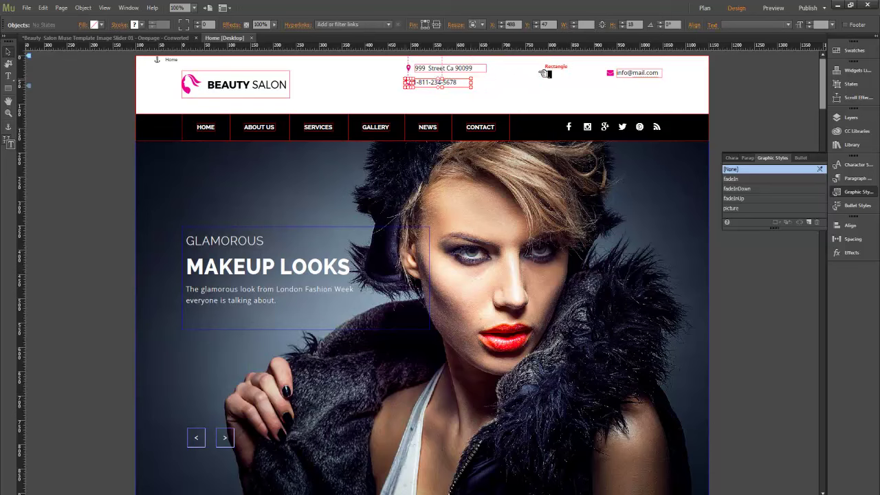
{"action": "key", "text": "Right"}
{"action": "key", "text": "Right"}
{"action": "key", "text": "Right"}
{"action": "key", "text": "Right"}
{"action": "key", "text": "Right"}
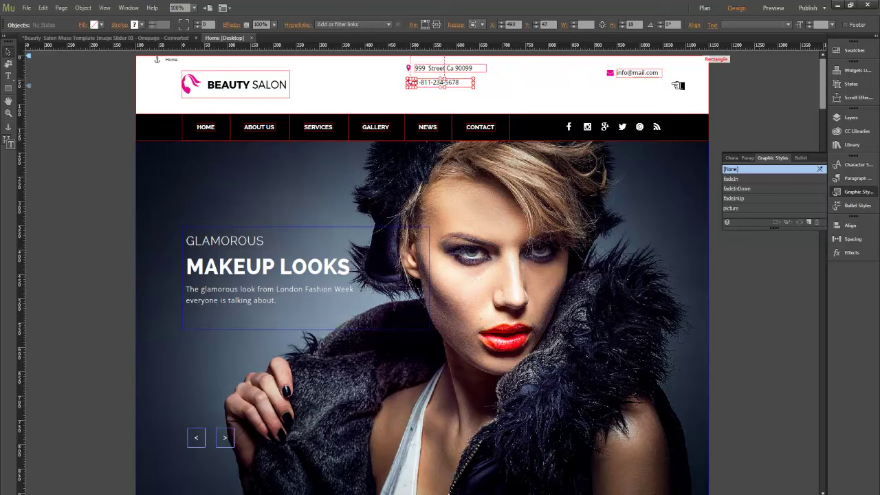
Move the email text and its envelope icon beneath the phone line, at X 493, Y 76.
{"action": "left_click", "coordinate": [650, 75]}
{"action": "left_click", "coordinate": [651, 74]}
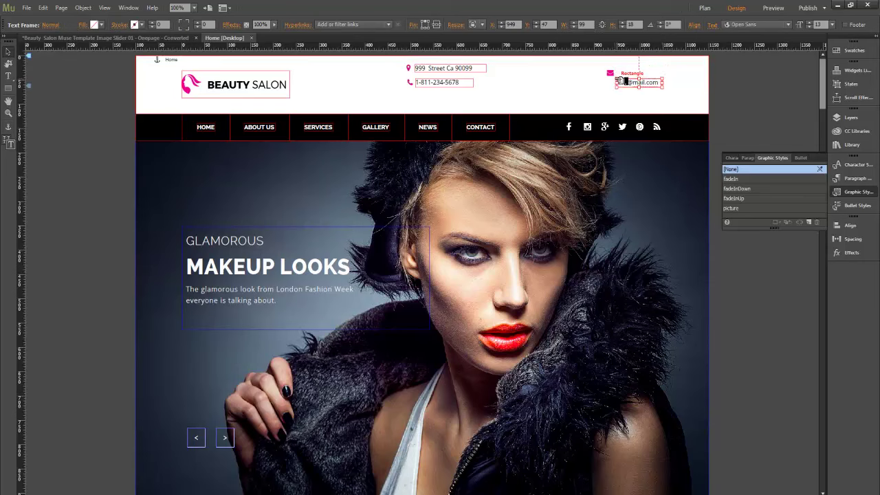
{"action": "left_click", "coordinate": [643, 74]}
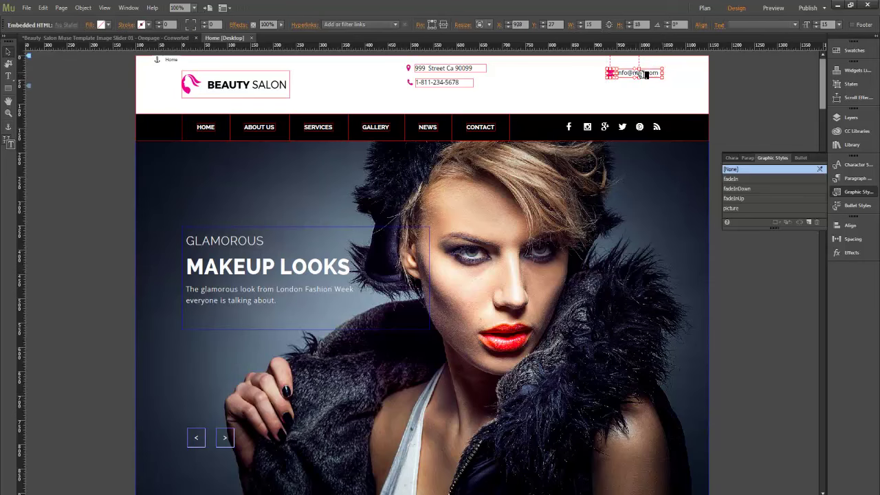
{"action": "left_click", "coordinate": [646, 74], "text": "shift"}
{"action": "key", "text": "shift+Down"}
{"action": "key", "text": "shift+Down"}
{"action": "key", "text": "shift+Down"}
{"action": "key", "text": "shift+Down"}
{"action": "key", "text": "shift+Left"}
{"action": "key", "text": "shift+Left"}
{"action": "key", "text": "shift+Left"}
{"action": "key", "text": "shift+Left"}
{"action": "key", "text": "shift+Left"}
{"action": "key", "text": "shift+Left"}
{"action": "key", "text": "shift+Left"}
{"action": "key", "text": "shift+Left"}
{"action": "key", "text": "shift+Left"}
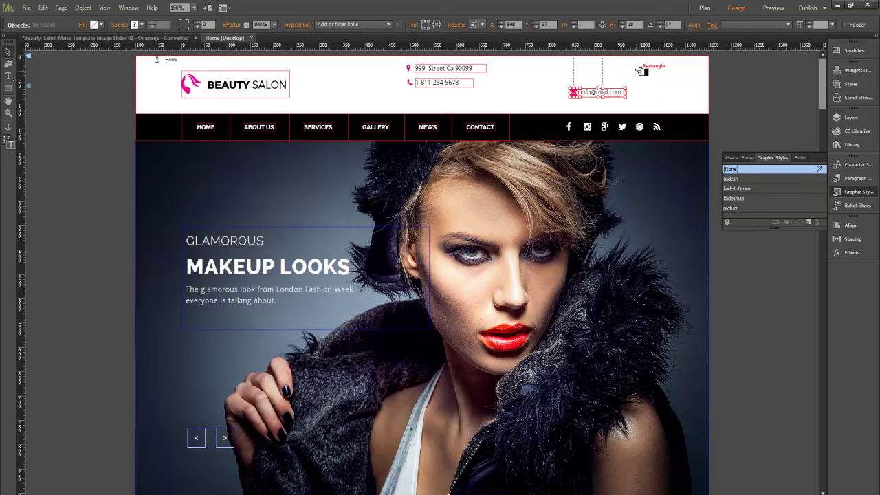
{"action": "key", "text": "shift+Left"}
{"action": "key", "text": "shift+Left"}
{"action": "key", "text": "shift+Left"}
{"action": "key", "text": "shift+Left"}
{"action": "key", "text": "shift+Left"}
{"action": "key", "text": "shift+Left"}
{"action": "key", "text": "shift+Left"}
{"action": "key", "text": "shift+Left"}
{"action": "key", "text": "shift+Left"}
{"action": "key", "text": "shift+Left"}
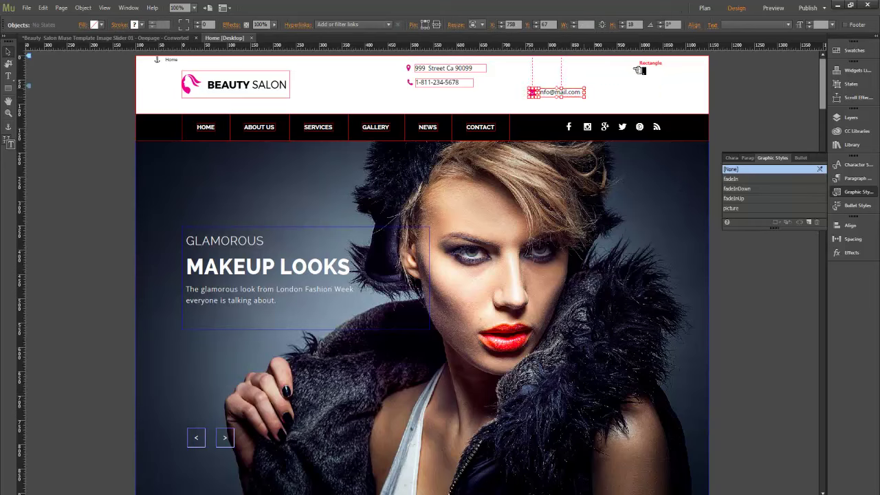
{"action": "key", "text": "shift+Left"}
{"action": "key", "text": "shift+Left"}
{"action": "key", "text": "shift+Left"}
{"action": "key", "text": "shift+Left"}
{"action": "key", "text": "shift+Left"}
{"action": "key", "text": "shift+Left"}
{"action": "key", "text": "shift+Left"}
{"action": "key", "text": "shift+Left"}
{"action": "key", "text": "shift+Left"}
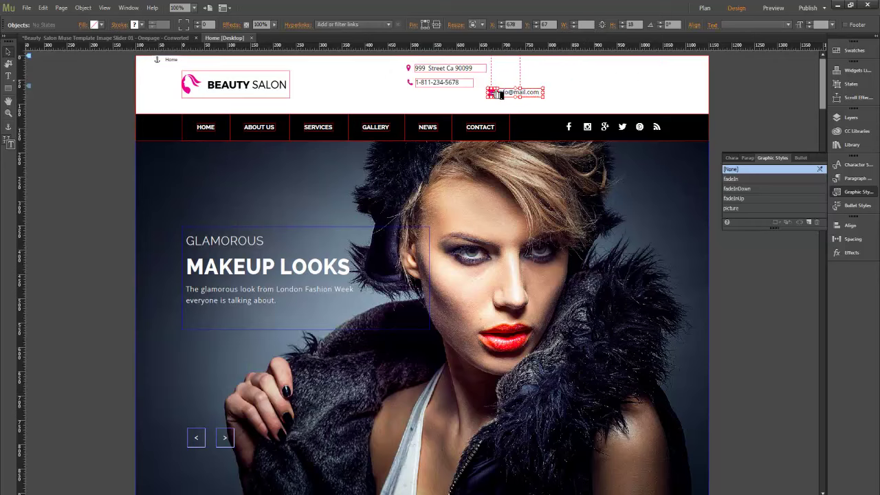
{"action": "key", "text": "shift+Left"}
{"action": "key", "text": "shift+Left"}
{"action": "key", "text": "shift+Left"}
{"action": "key", "text": "shift+Left"}
{"action": "key", "text": "shift+Left"}
{"action": "key", "text": "shift+Left"}
{"action": "key", "text": "shift+Left"}
{"action": "key", "text": "shift+Left"}
{"action": "key", "text": "shift+Left"}
{"action": "key", "text": "shift+Left"}
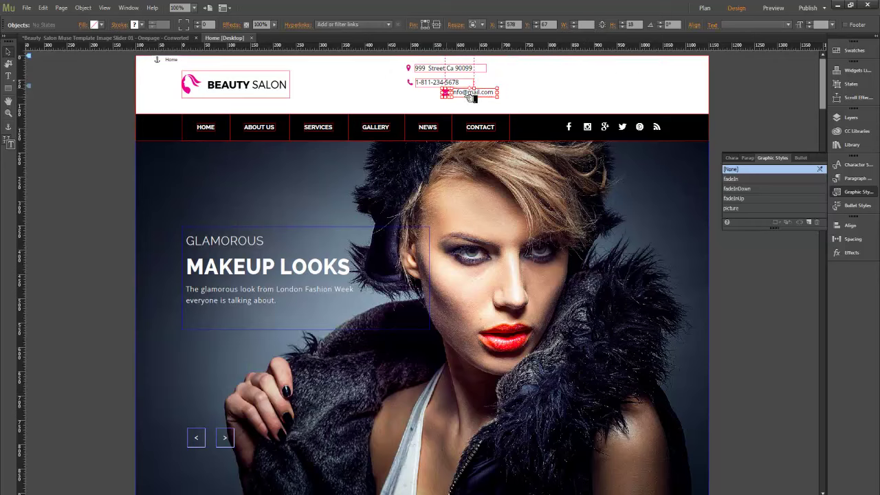
{"action": "key", "text": "shift+Left"}
{"action": "key", "text": "shift+Left"}
{"action": "key", "text": "shift+Left"}
{"action": "key", "text": "shift+Left"}
{"action": "key", "text": "shift+Left"}
{"action": "key", "text": "shift+Left"}
{"action": "key", "text": "shift+Left"}
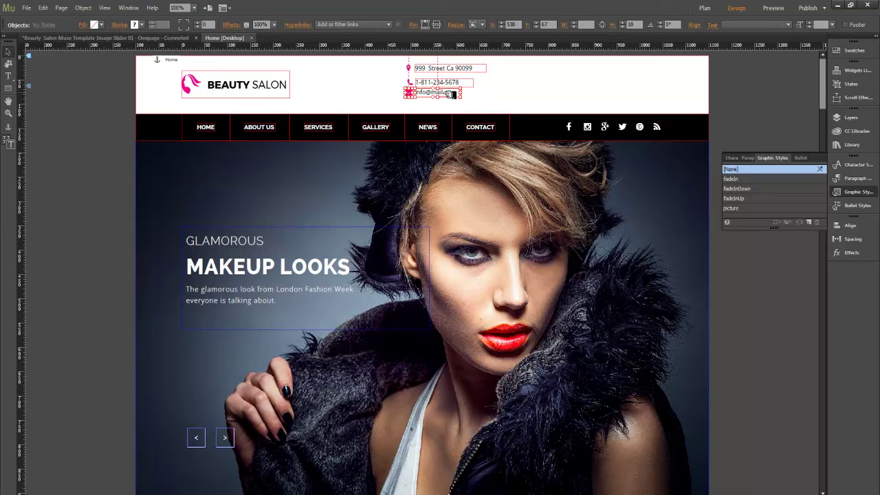
{"action": "key", "text": "shift+Right"}
{"action": "key", "text": "shift+Right"}
{"action": "key", "text": "shift+Down"}
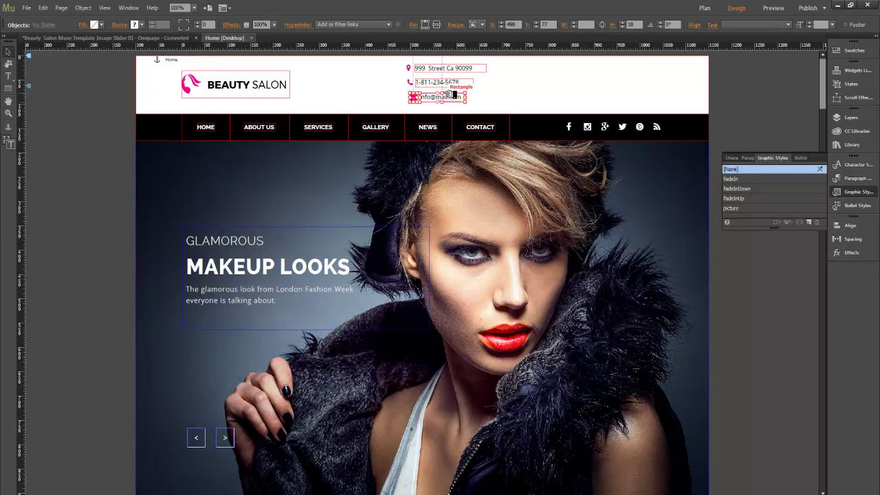
{"action": "key", "text": "Left"}
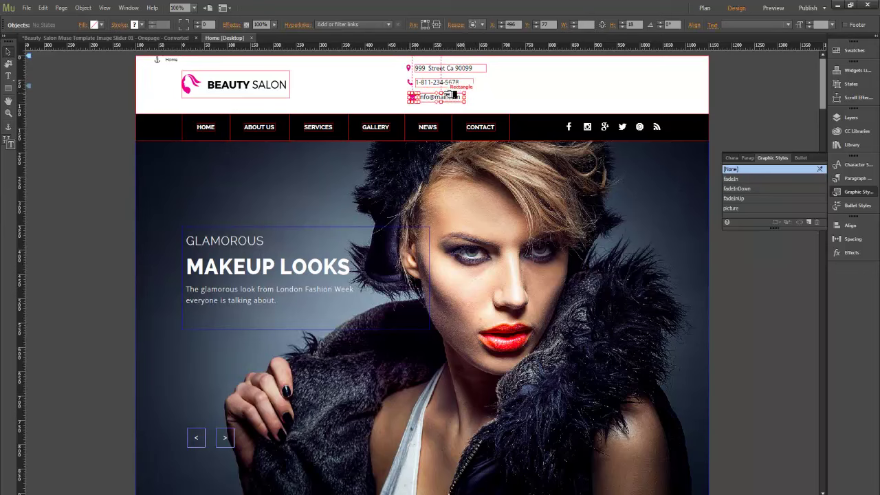
{"action": "key", "text": "Left"}
{"action": "key", "text": "Left"}
{"action": "key", "text": "Up"}
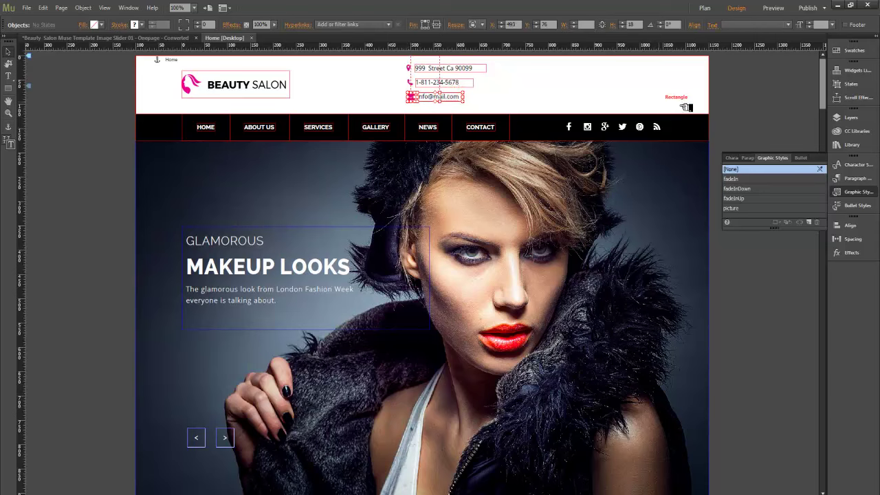
{"action": "key", "text": "Escape"}
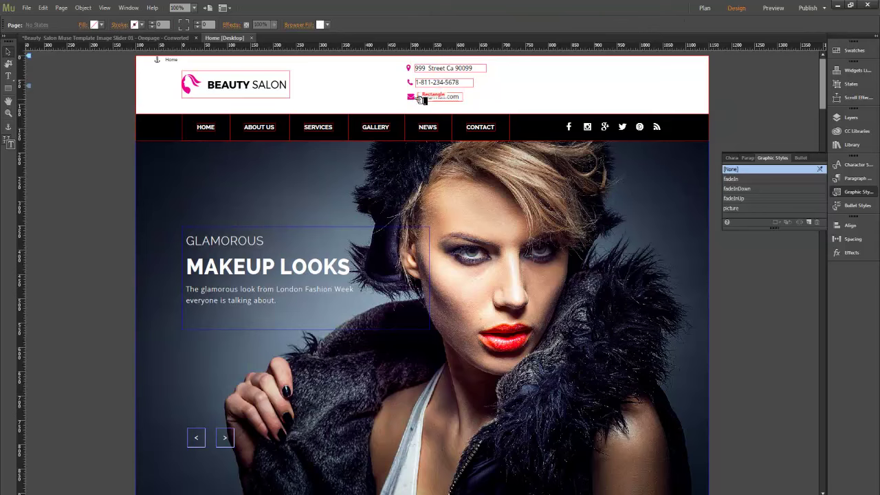
Nudge the envelope icon and the email text slightly left, placing the text at X 512, Y 76.
{"action": "left_click", "coordinate": [411, 82]}
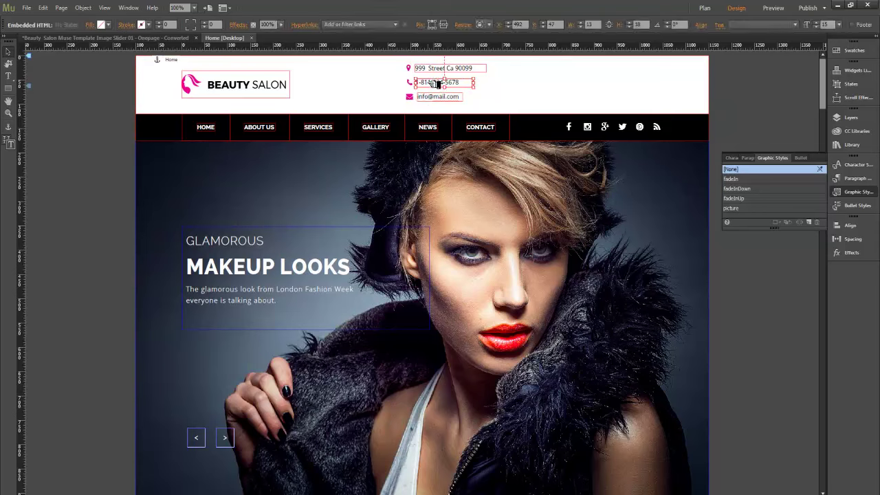
{"action": "left_click", "coordinate": [434, 96]}
{"action": "left_click_drag", "start_coordinate": [437, 97], "coordinate": [436, 96]}
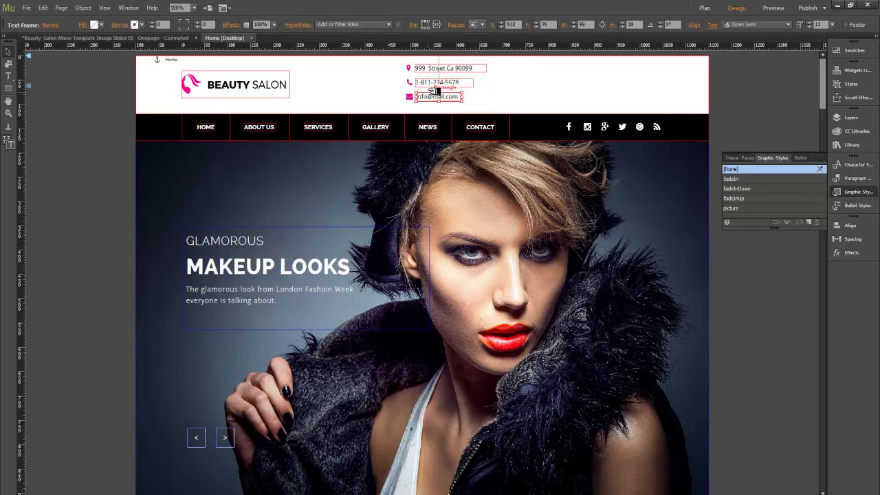
Align the left edges of the address, phone and email text frames.
{"action": "left_click", "coordinate": [440, 67], "text": "shift"}
{"action": "left_click", "coordinate": [439, 82], "text": "shift"}
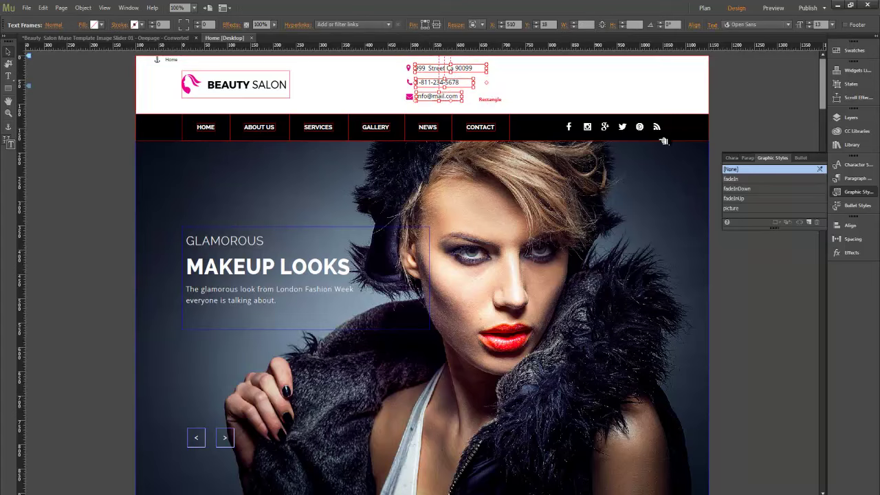
{"action": "left_click", "coordinate": [850, 225]}
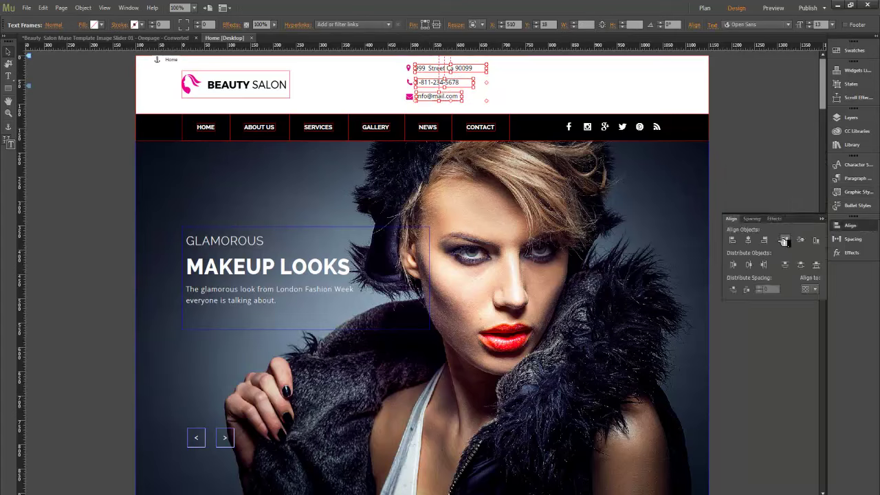
{"action": "left_click", "coordinate": [732, 240]}
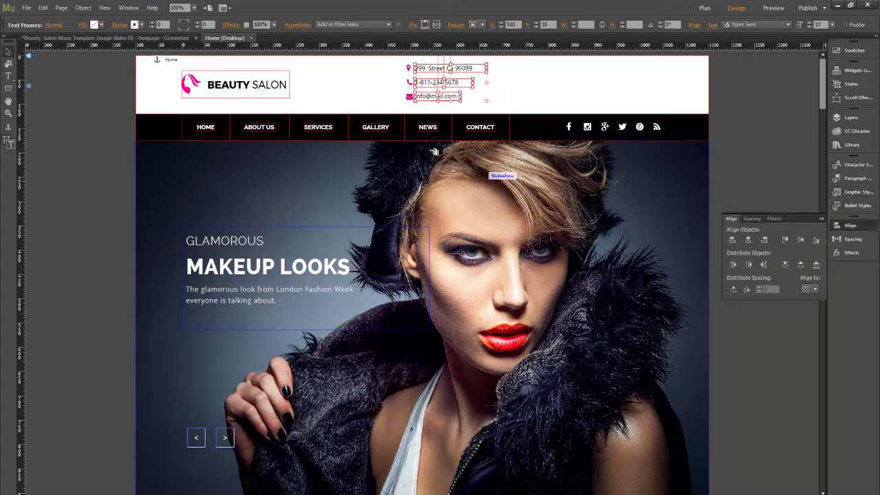
Align the left edges of the location, phone and envelope icons.
{"action": "left_click", "coordinate": [410, 68]}
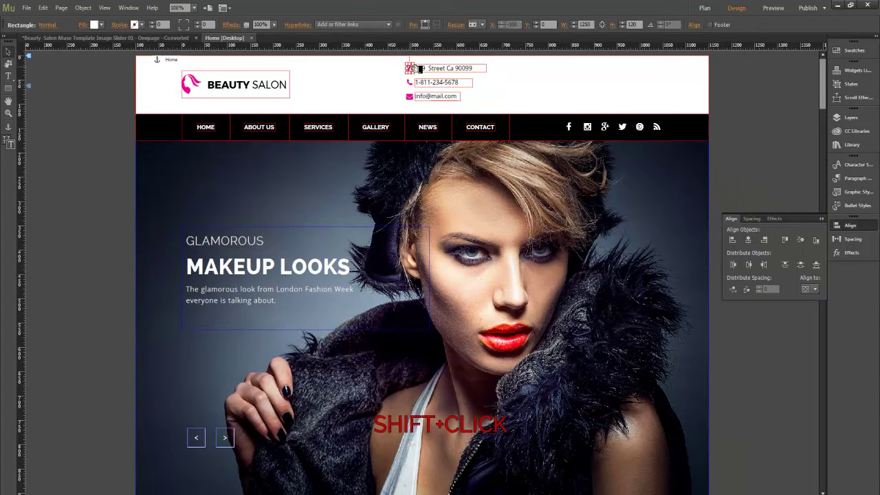
{"action": "left_click", "coordinate": [411, 82], "text": "shift"}
{"action": "left_click", "coordinate": [409, 96], "text": "shift"}
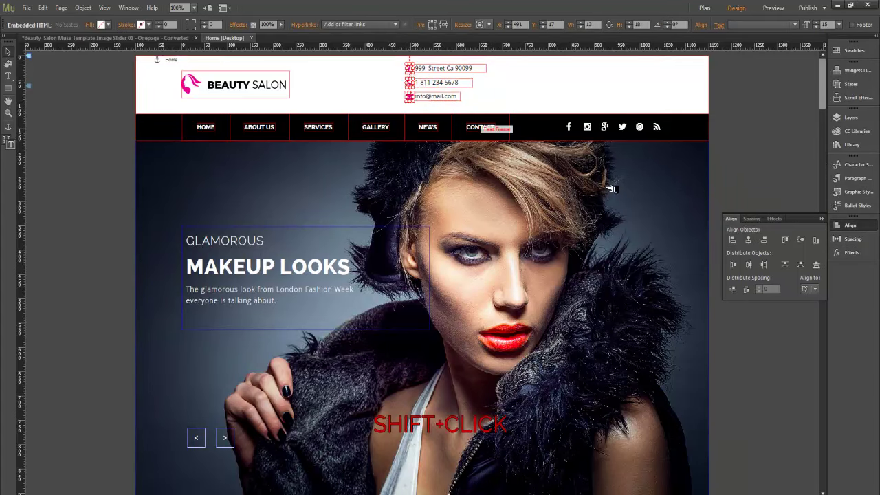
{"action": "left_click", "coordinate": [732, 239]}
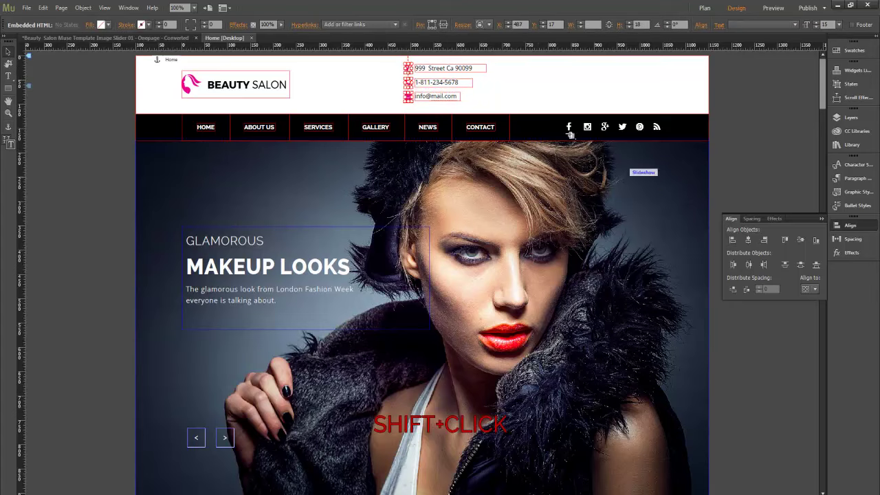
Copy all three contact lines together with their icons and paste the copies in place.
{"action": "left_click", "coordinate": [539, 89]}
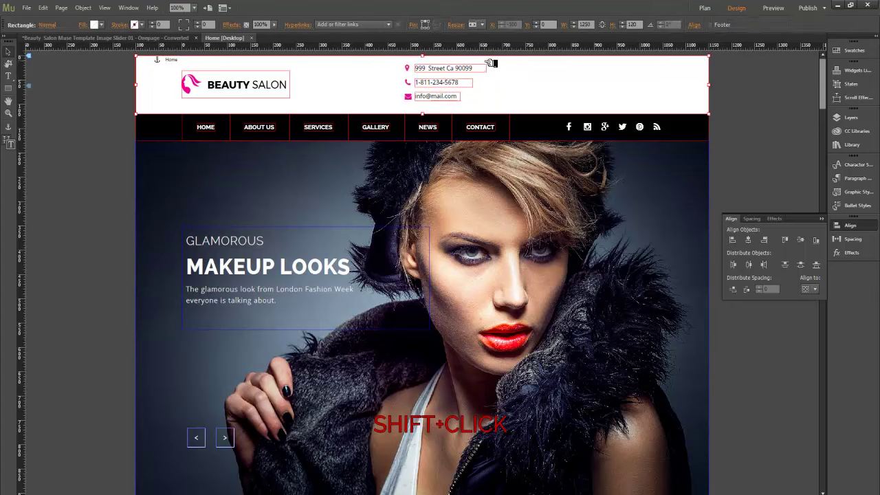
{"action": "left_click", "coordinate": [426, 68]}
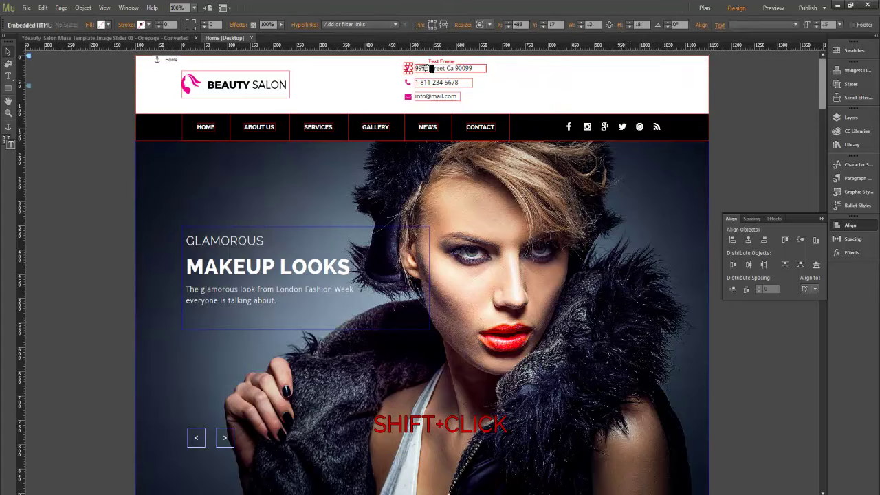
{"action": "left_click", "coordinate": [426, 82], "text": "shift"}
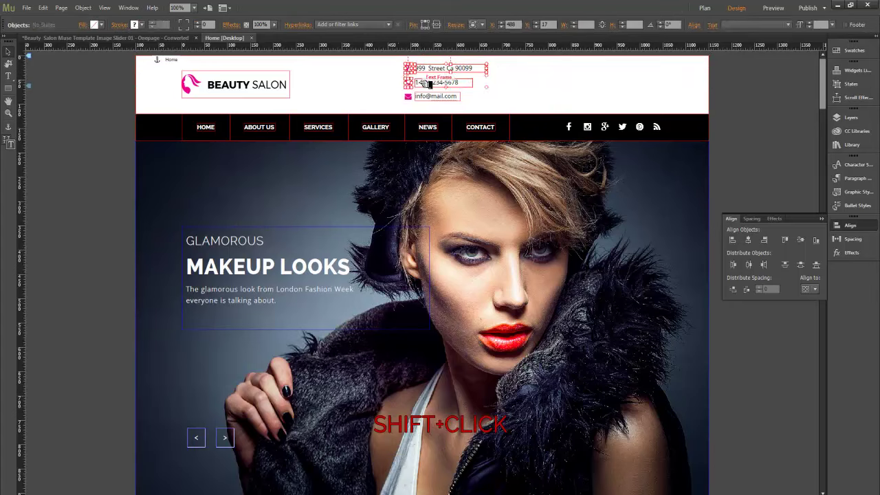
{"action": "left_click", "coordinate": [433, 96], "text": "shift"}
{"action": "left_click", "coordinate": [432, 97], "text": "shift"}
{"action": "right_click", "coordinate": [425, 97]}
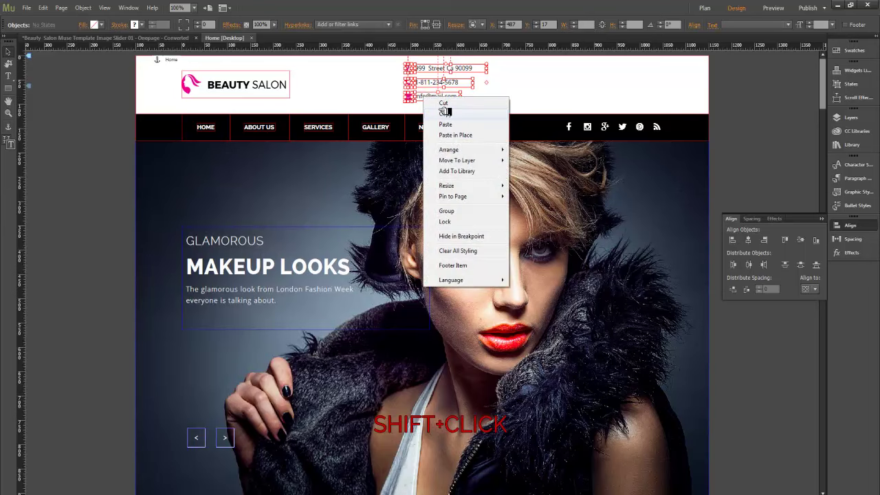
{"action": "left_click", "coordinate": [445, 114]}
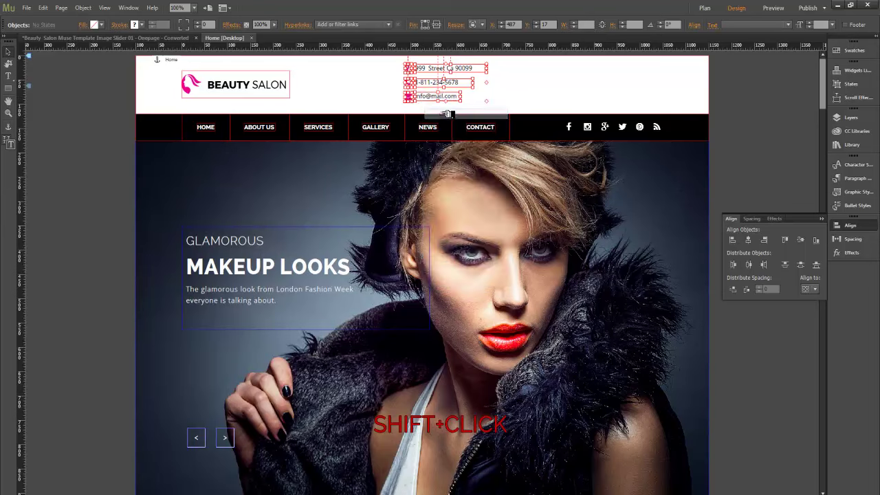
{"action": "right_click", "coordinate": [474, 82]}
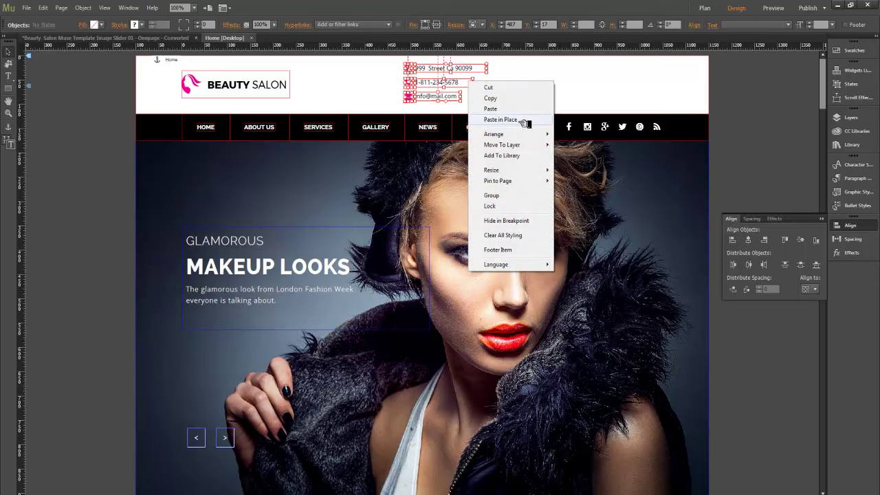
{"action": "left_click", "coordinate": [501, 120]}
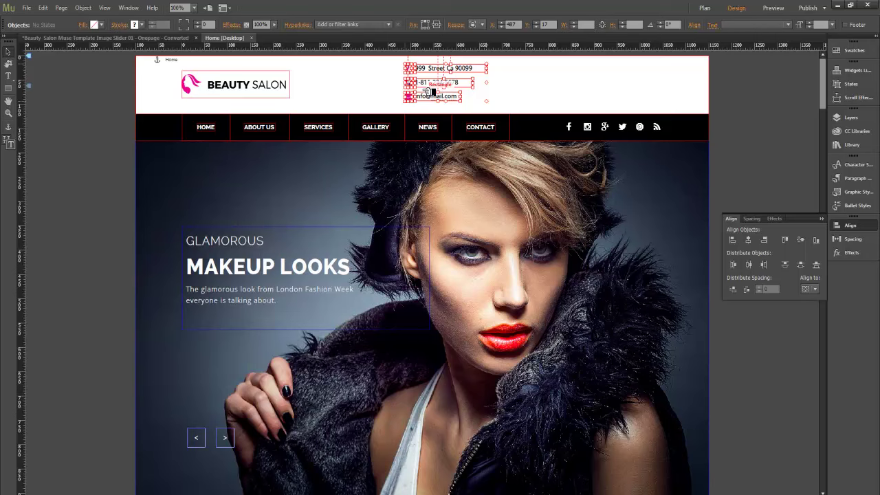
Move the pasted contact block horizontally beside the original as a second column, at X 677, Y 17.
{"action": "left_click_drag", "start_coordinate": [433, 91], "coordinate": [510, 73]}
{"action": "key", "text": "shift+Right"}
{"action": "key", "text": "shift+Right"}
{"action": "key", "text": "shift+Right"}
{"action": "key", "text": "shift+Right"}
{"action": "key", "text": "shift+Right"}
{"action": "key", "text": "shift+Right"}
{"action": "key", "text": "shift+Right"}
{"action": "key", "text": "shift+Right"}
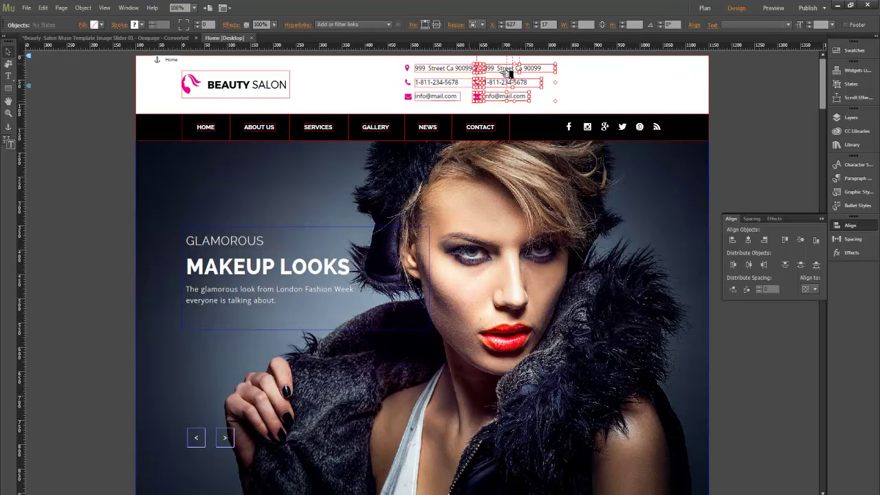
{"action": "key", "text": "shift+Right"}
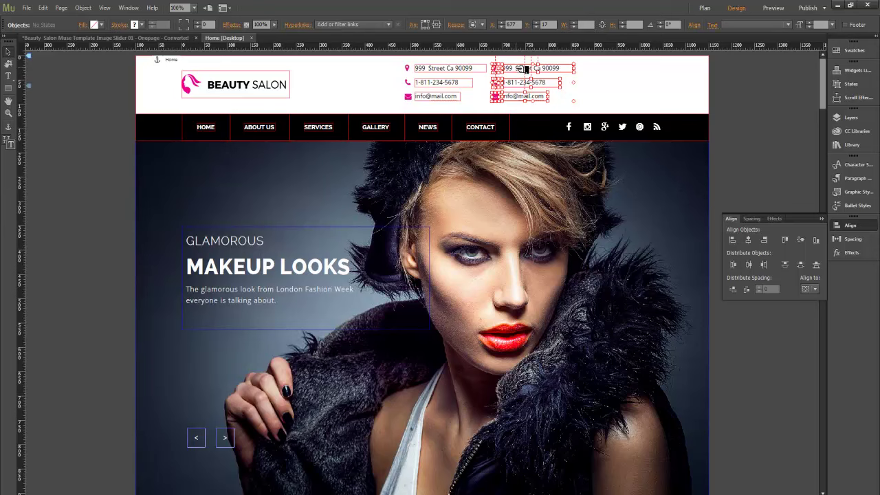
Paste another copy of the contact block in place and move it beside the second column, at X 877, Y 17.
{"action": "right_click", "coordinate": [526, 69]}
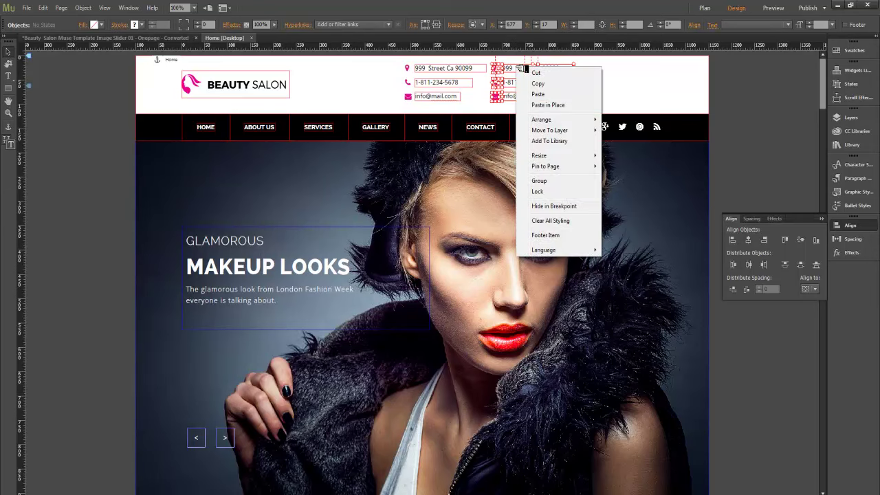
{"action": "left_click", "coordinate": [539, 105]}
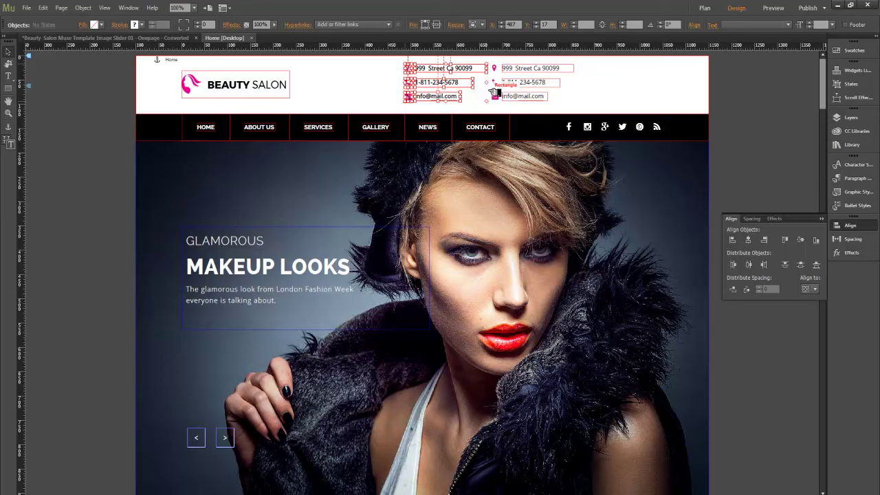
{"action": "left_click_drag", "start_coordinate": [446, 82], "coordinate": [543, 83]}
{"action": "key", "text": "shift+Right"}
{"action": "key", "text": "shift+Right"}
{"action": "key", "text": "shift+Right"}
{"action": "key", "text": "shift+Right"}
{"action": "key", "text": "shift+Right"}
{"action": "key", "text": "shift+Right"}
{"action": "key", "text": "shift+Right"}
{"action": "key", "text": "shift+Right"}
{"action": "key", "text": "shift+Right"}
{"action": "key", "text": "shift+Right"}
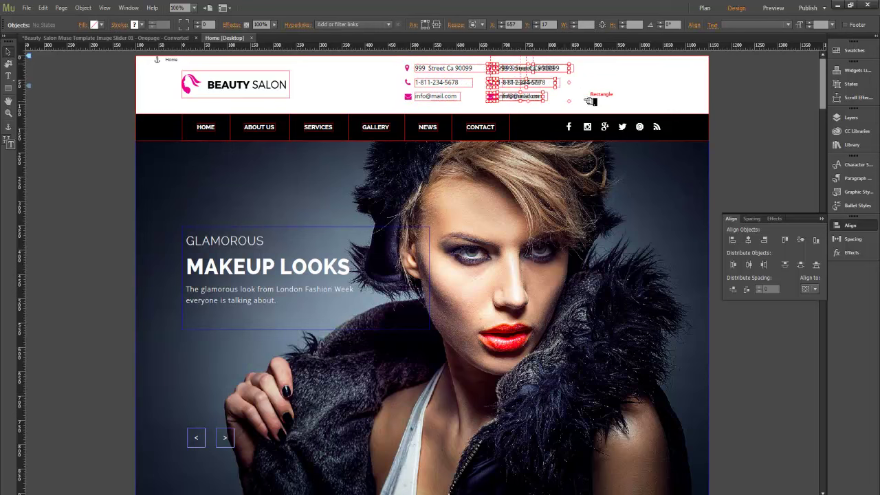
{"action": "key", "text": "shift+Right"}
{"action": "key", "text": "shift+Right"}
{"action": "key", "text": "shift+Right"}
{"action": "key", "text": "shift+Right"}
{"action": "key", "text": "shift+Right"}
{"action": "key", "text": "shift+Right"}
{"action": "key", "text": "shift+Right"}
{"action": "key", "text": "shift+Right"}
{"action": "key", "text": "shift+Right"}
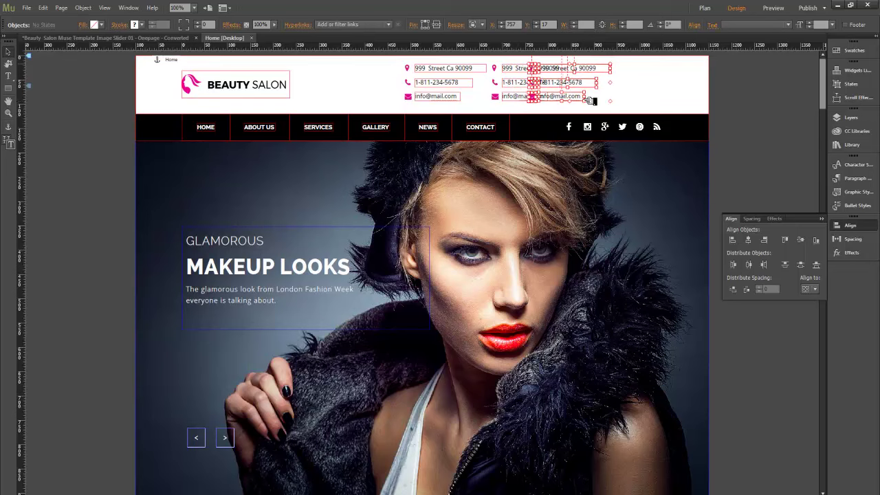
{"action": "key", "text": "shift+Right"}
{"action": "key", "text": "shift+Right"}
{"action": "key", "text": "shift+Right"}
{"action": "key", "text": "shift+Right"}
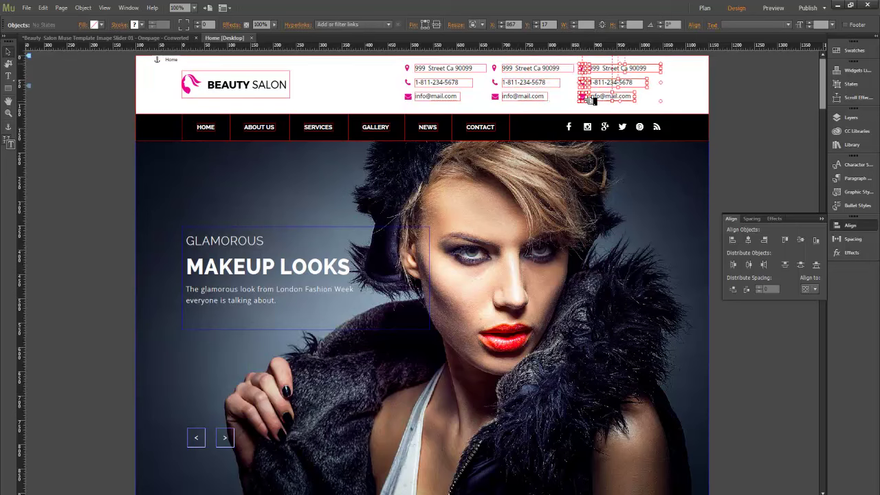
{"action": "key", "text": "shift+Right"}
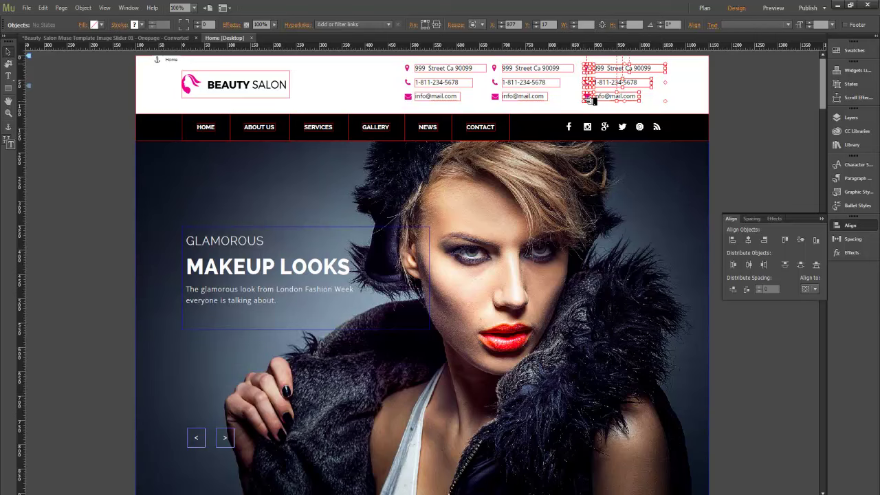
{"action": "left_click", "coordinate": [745, 131]}
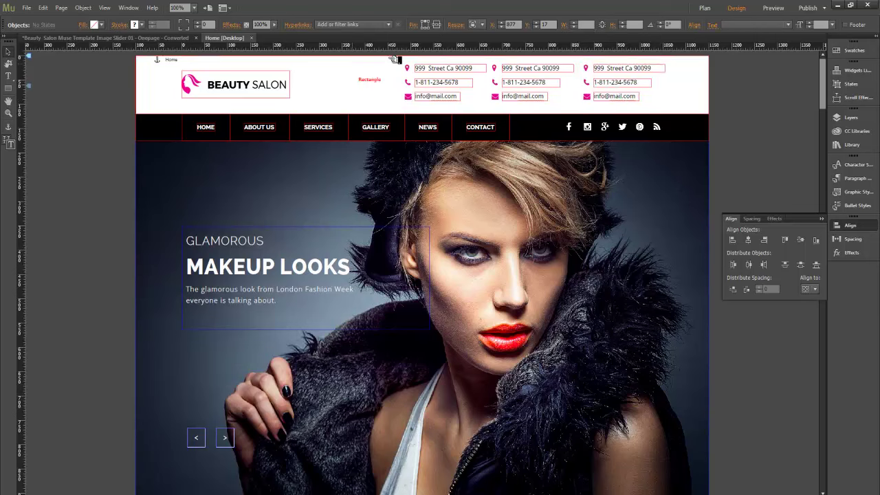
{"action": "left_click", "coordinate": [487, 91]}
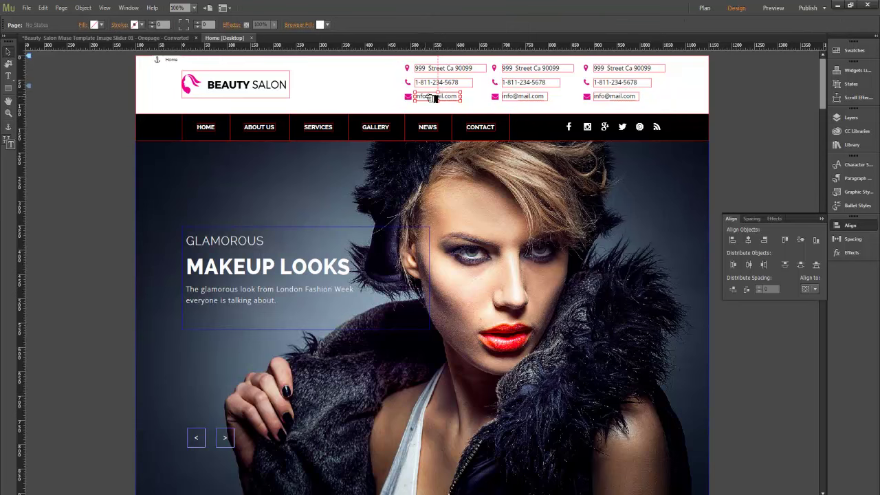
Number the three email lines by adding 1, 2 and 3 before the @ sign, in column order.
{"action": "left_click", "coordinate": [434, 98]}
{"action": "type", "text": "1"}
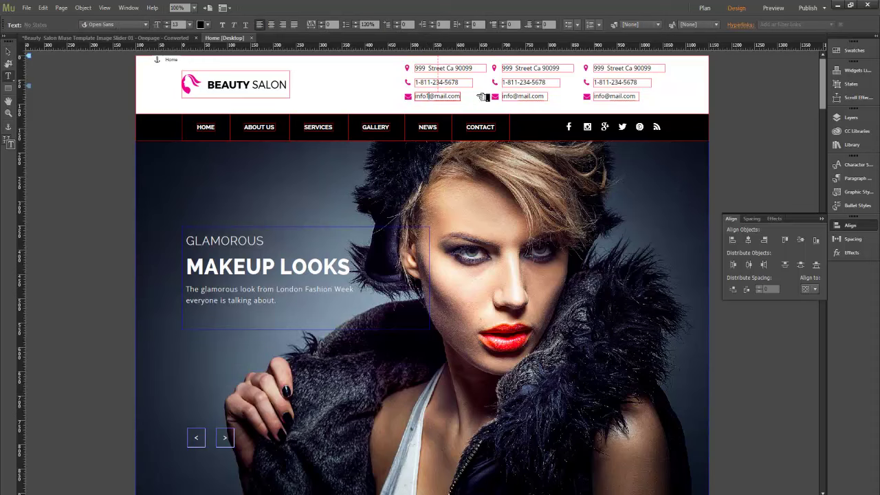
{"action": "left_click", "coordinate": [516, 97]}
{"action": "type", "text": "2"}
{"action": "left_click", "coordinate": [612, 97]}
{"action": "type", "text": "3"}
{"action": "left_click", "coordinate": [467, 83]}
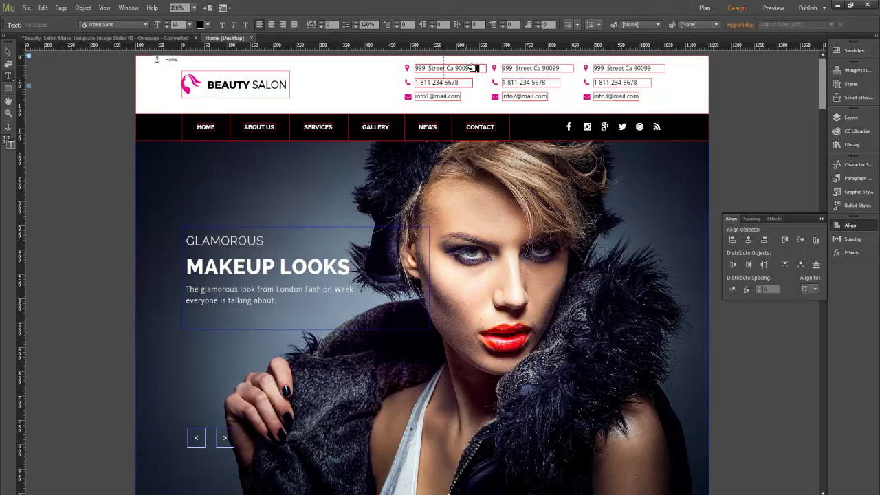
Change the last digit of the street number to 7 in the first address and 8 in the second.
{"action": "left_click", "coordinate": [435, 70]}
{"action": "type", "text": "7"}
{"action": "left_click", "coordinate": [512, 69]}
{"action": "key", "text": "BackSpace"}
{"action": "type", "text": "8"}
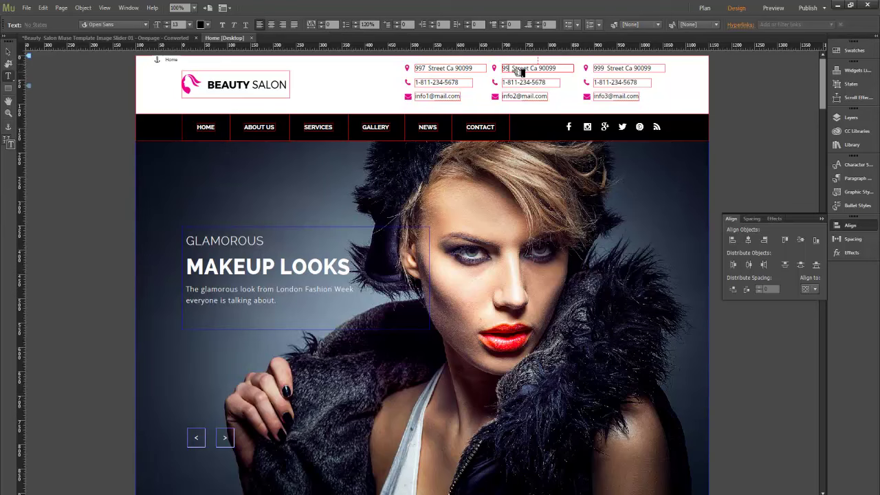
{"action": "left_click", "coordinate": [9, 51]}
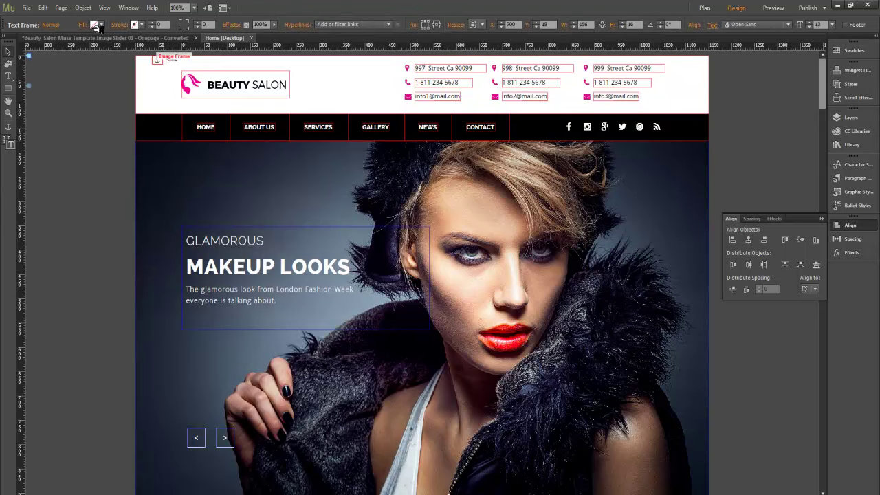
{"action": "key", "text": "Escape"}
Preview the page in the browser and check the header through the About Us, Services, Gallery, News and Contact links.
{"action": "left_click", "coordinate": [25, 8]}
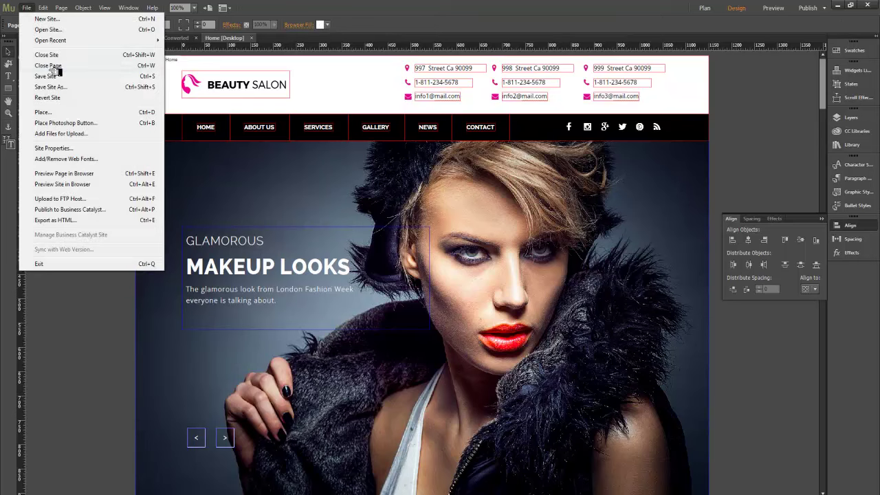
{"action": "left_click", "coordinate": [69, 176]}
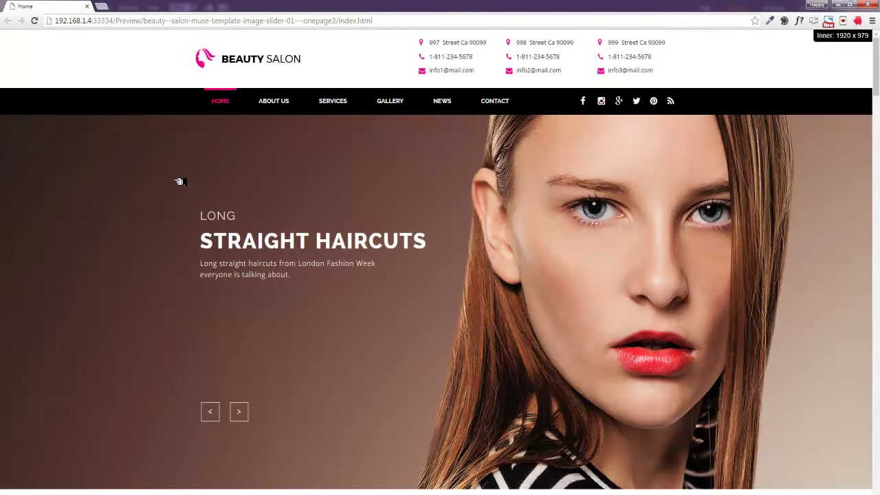
{"action": "left_click", "coordinate": [264, 103]}
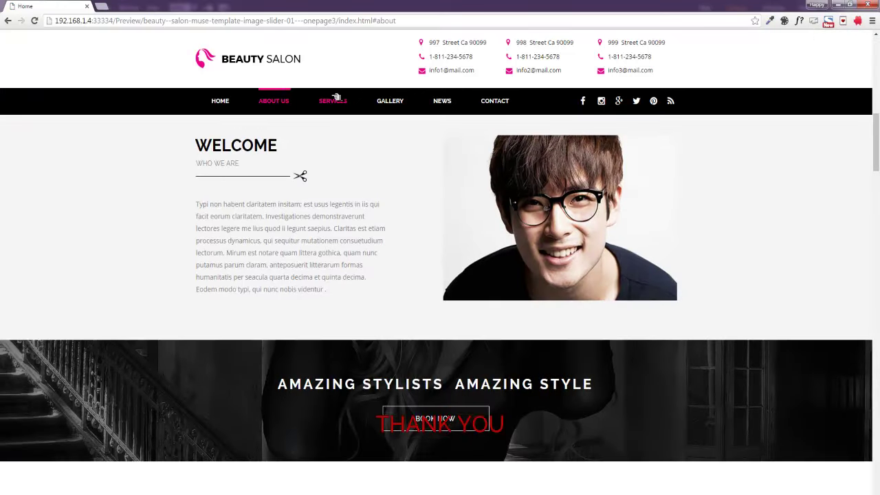
{"action": "left_click", "coordinate": [336, 100]}
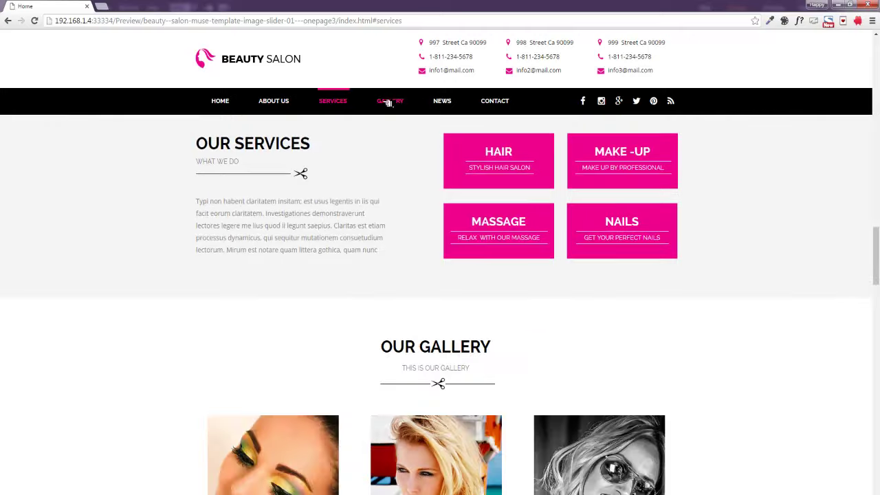
{"action": "left_click", "coordinate": [388, 101]}
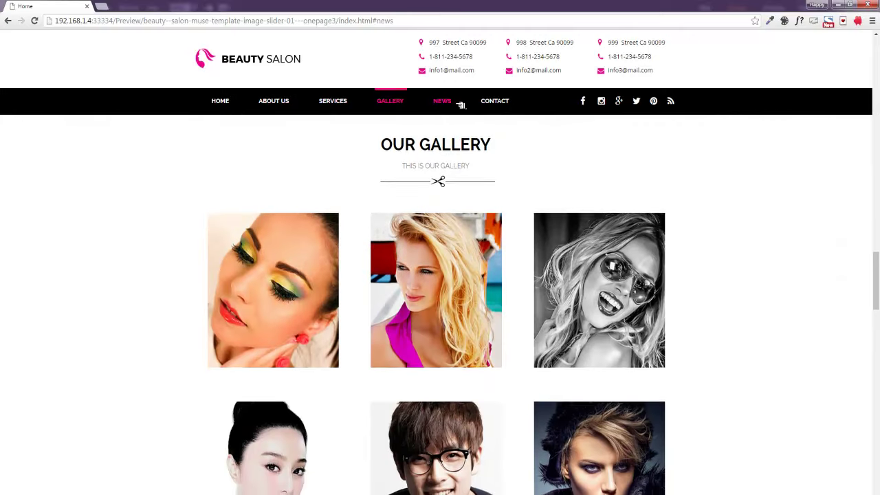
{"action": "left_click", "coordinate": [445, 103]}
{"action": "left_click", "coordinate": [486, 101]}
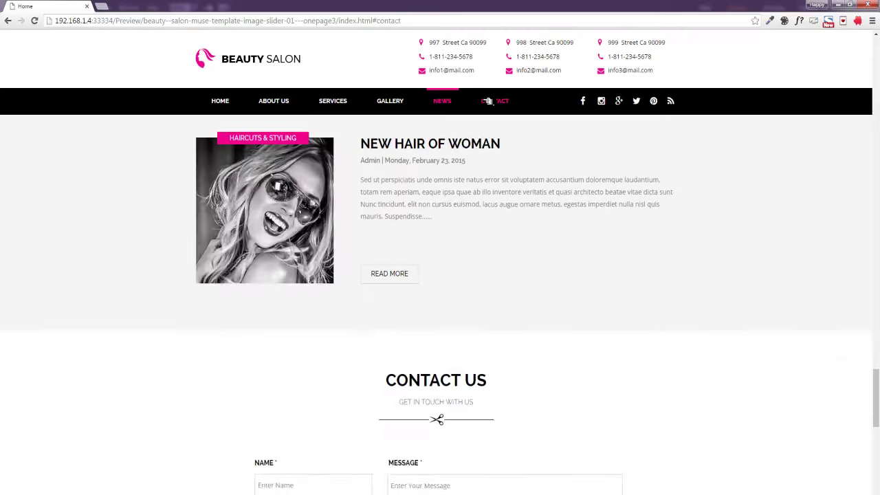